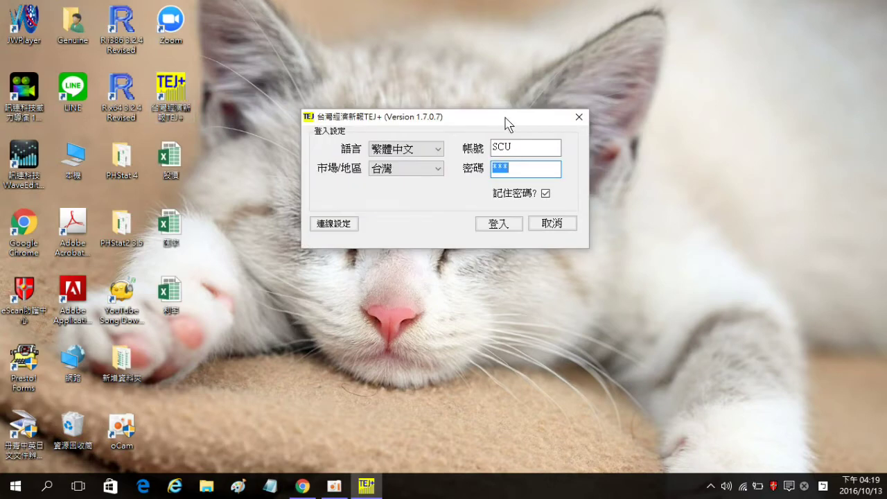
- Check the login details on the TEJ download page, log in to TEJ+ as a 商學院 碩士班學生, and dismiss the announcements
{"action": "left_click", "coordinate": [300, 487]}
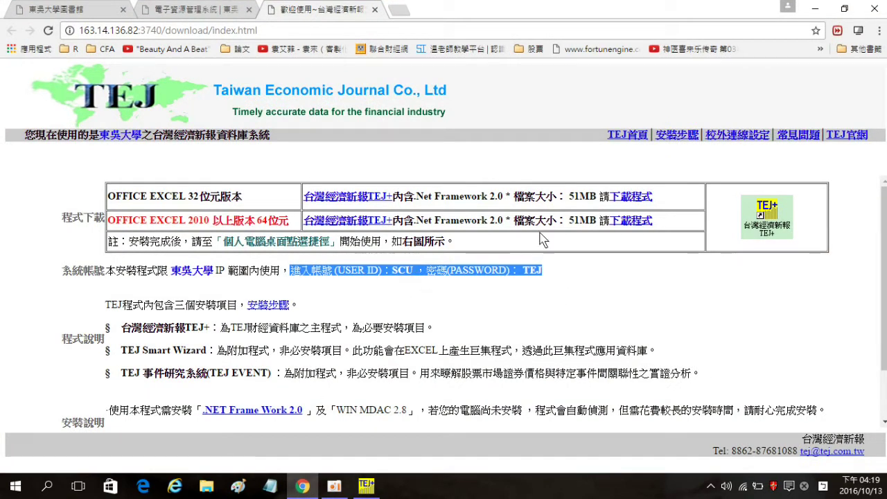
{"action": "left_click", "coordinate": [366, 487]}
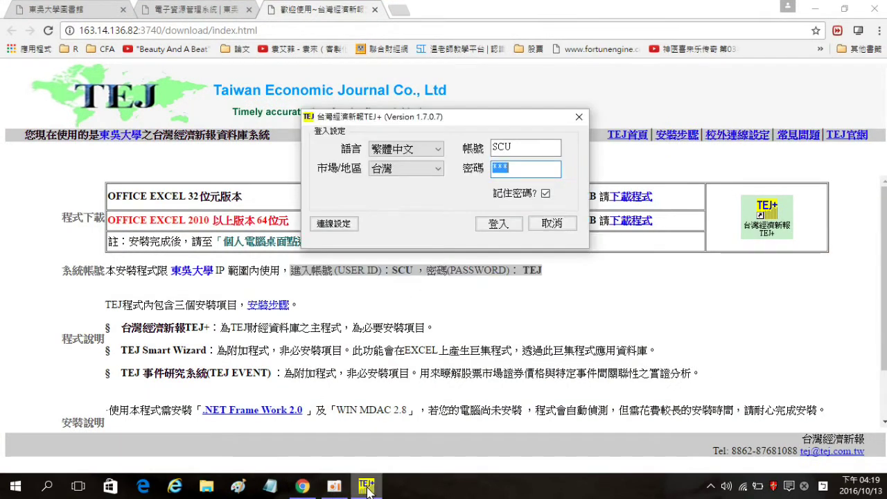
{"action": "left_click", "coordinate": [505, 225]}
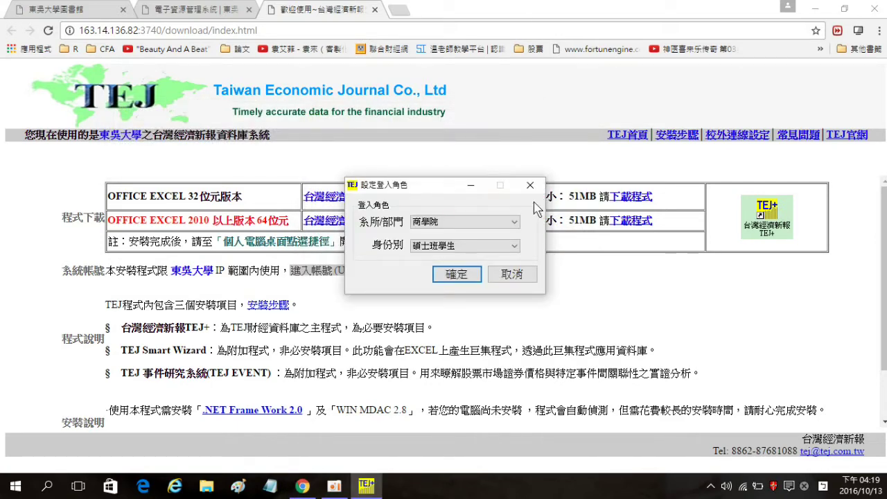
{"action": "left_click", "coordinate": [460, 279]}
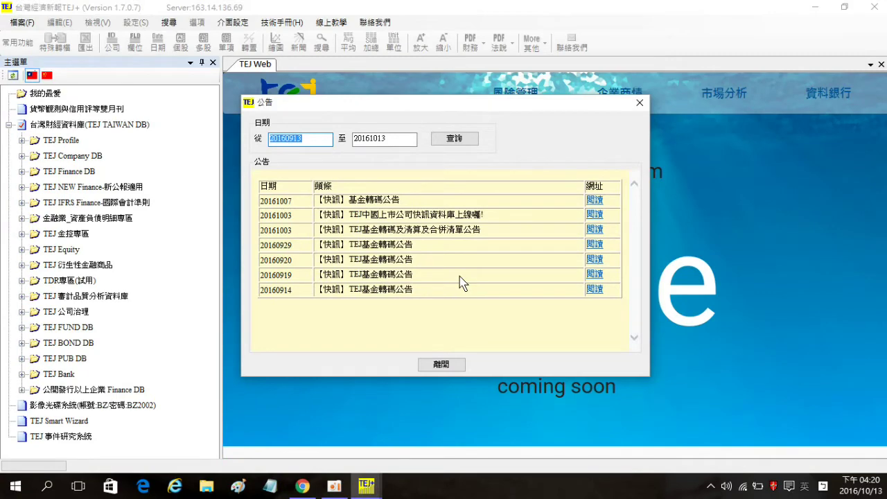
{"action": "left_click", "coordinate": [460, 364]}
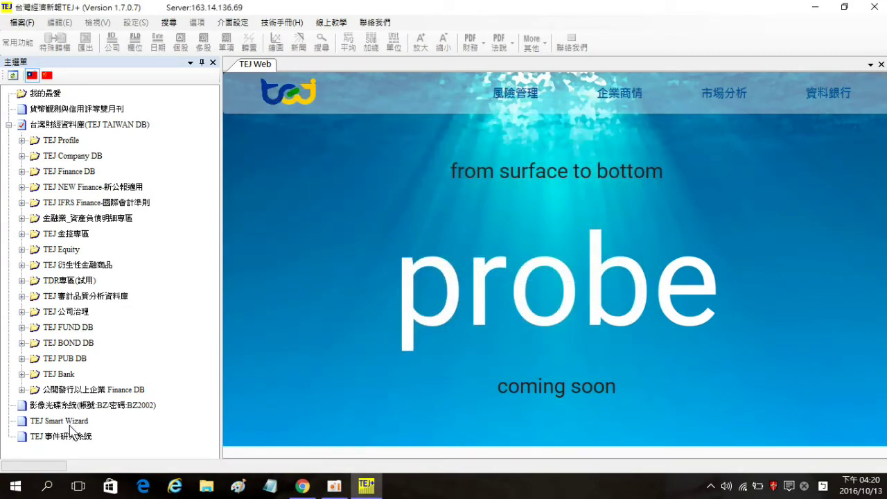
- Open TEJ Smart Wizard, choose 總體經濟 as the data type, and add the 數值 field to the query
{"action": "double_click", "coordinate": [70, 422]}
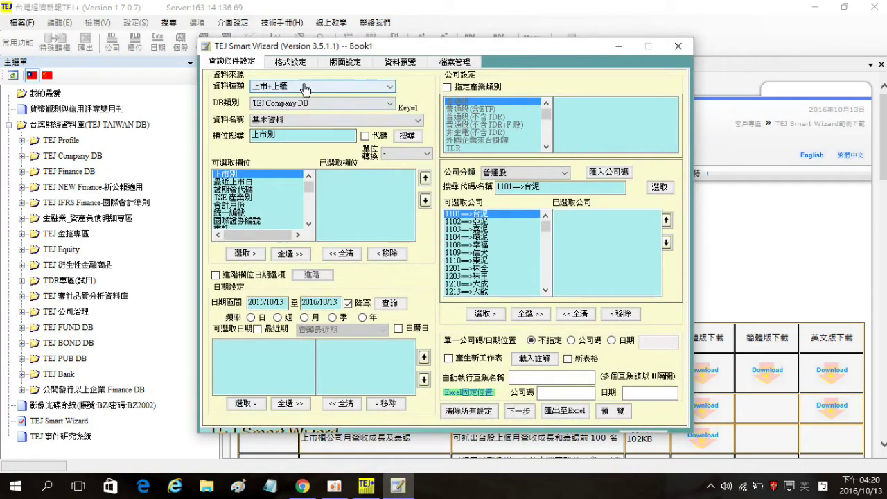
{"action": "left_click", "coordinate": [266, 88]}
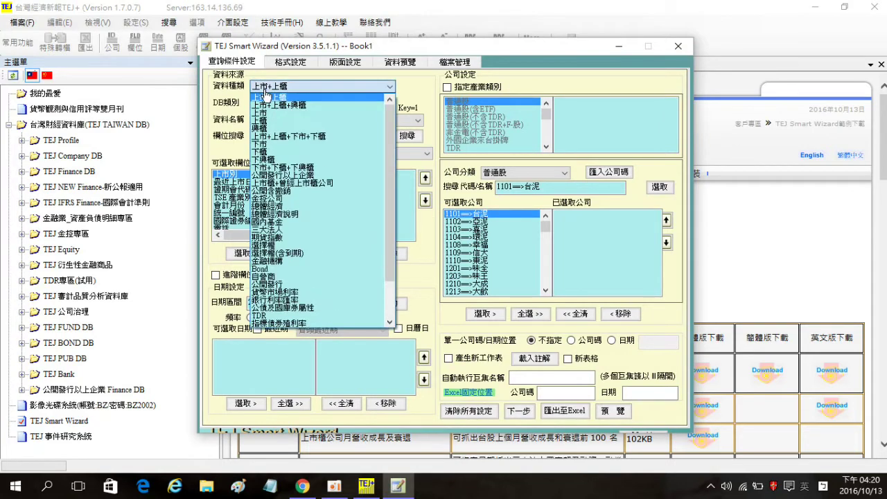
{"action": "left_click", "coordinate": [294, 206]}
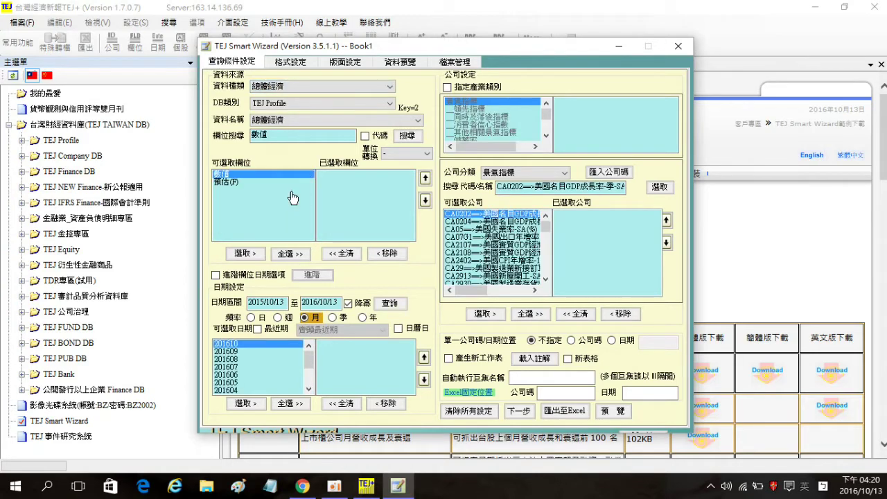
{"action": "double_click", "coordinate": [279, 176]}
- Set the macroeconomic query's frequency to yearly (年) and add 2015 as the selected date
{"action": "left_click", "coordinate": [361, 318]}
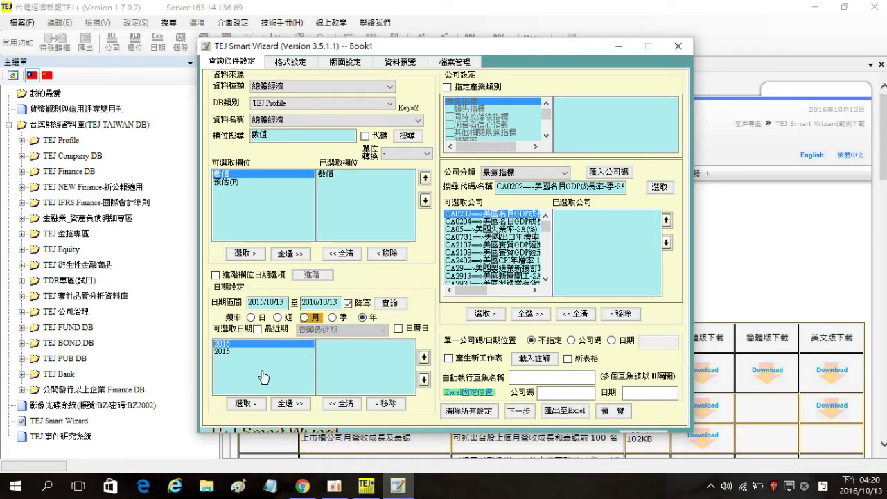
{"action": "left_click", "coordinate": [234, 353]}
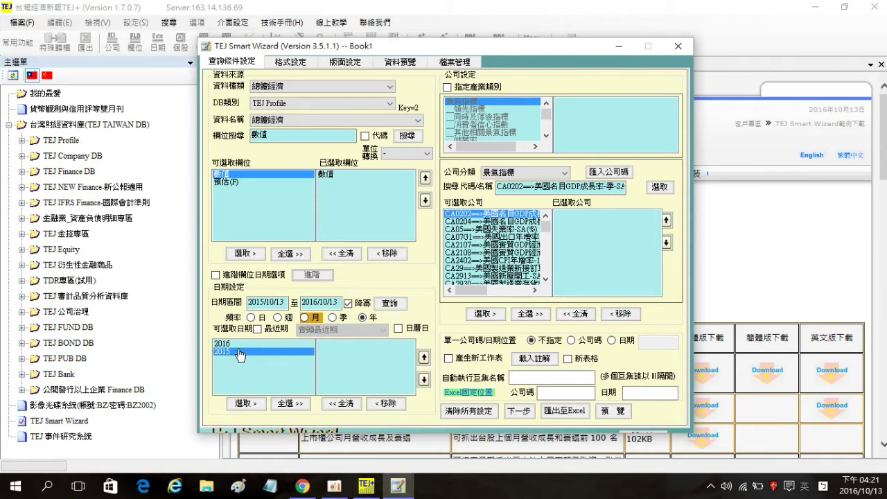
{"action": "left_click", "coordinate": [248, 402]}
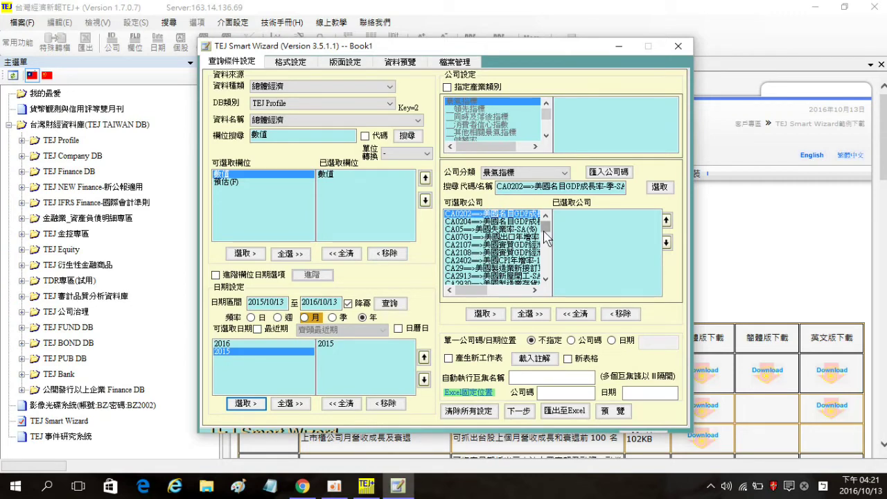
- Find the series EB0910 台灣CPI年增率 2011=100 and add it to the selected companies
{"action": "scroll", "coordinate": [545, 231], "scroll_direction": "down", "scroll_amount": 10}
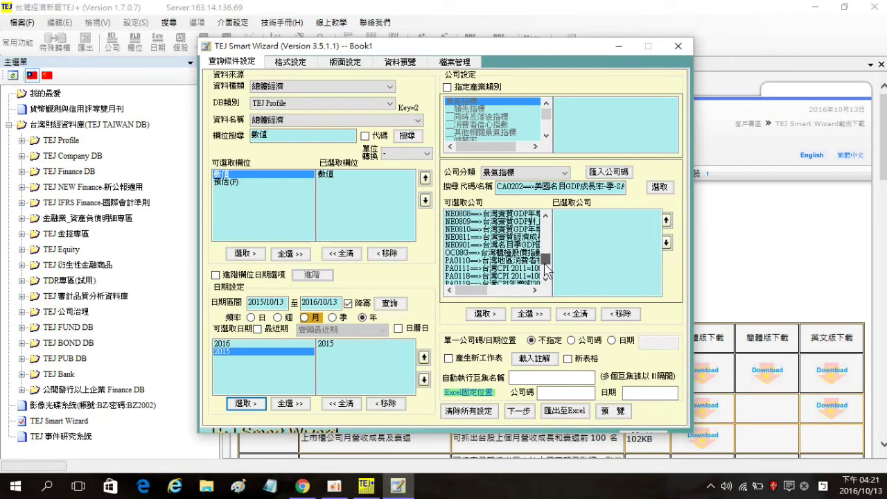
{"action": "left_click", "coordinate": [524, 236]}
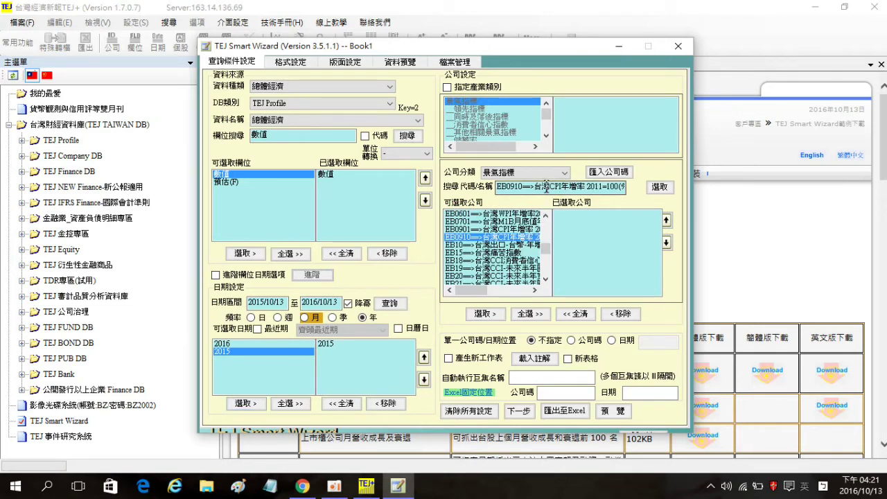
{"action": "left_click_drag", "start_coordinate": [603, 188], "coordinate": [588, 186]}
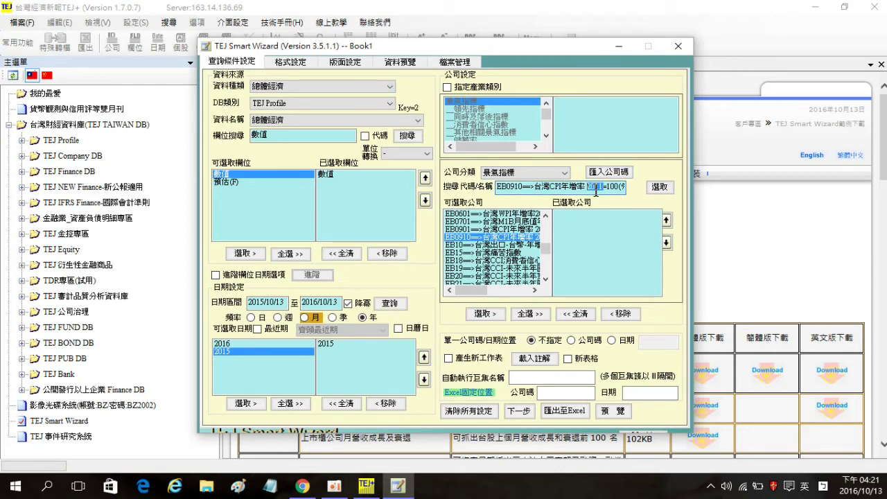
{"action": "double_click", "coordinate": [529, 238]}
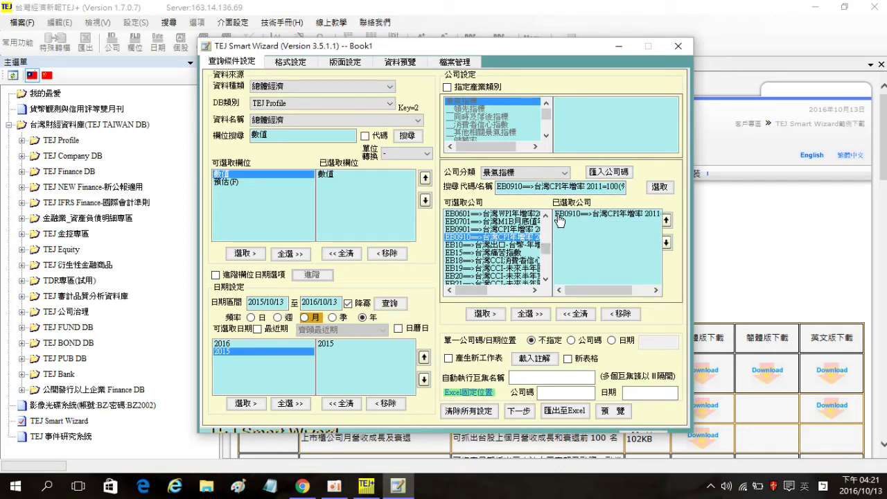
- Change the data type to 銀行利率匯率 and add all 國內銀行匯率 fields to the selected fields
{"action": "left_click", "coordinate": [317, 96]}
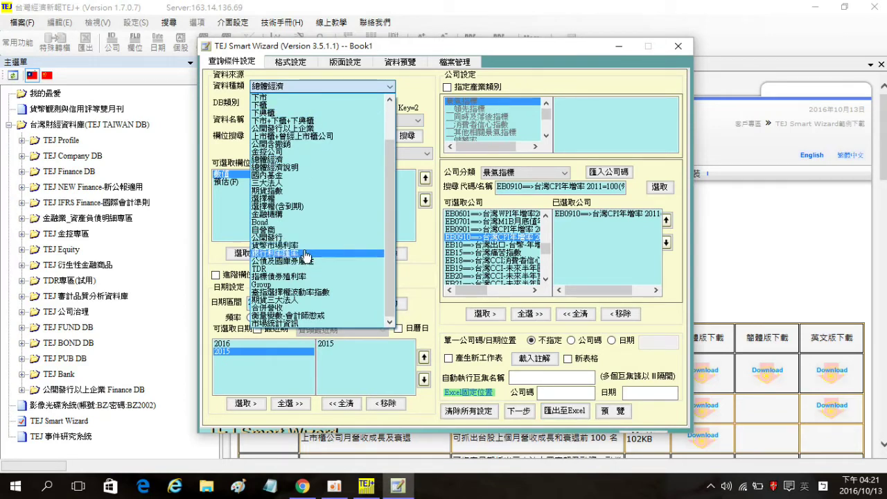
{"action": "left_click", "coordinate": [306, 254]}
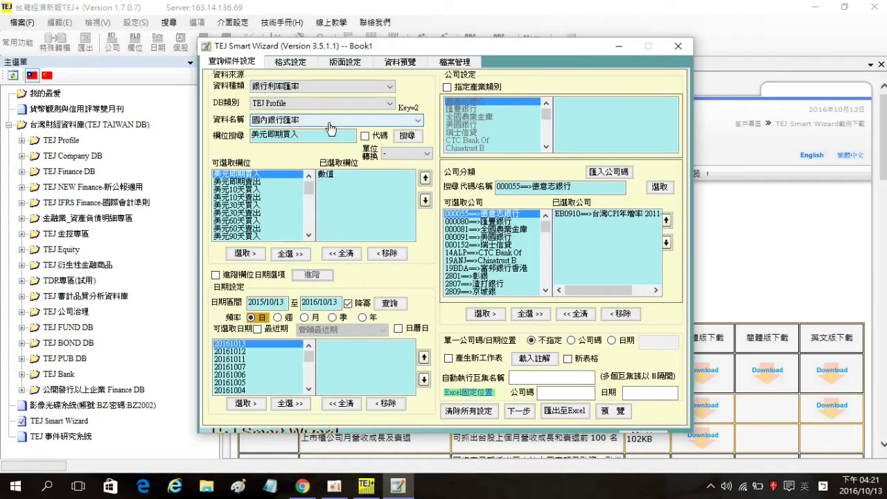
{"action": "mouse_move", "coordinate": [309, 189]}
{"action": "left_mouse_down"}
{"action": "mouse_move", "coordinate": [309, 237]}
{"action": "mouse_move", "coordinate": [312, 188]}
{"action": "left_mouse_up"}
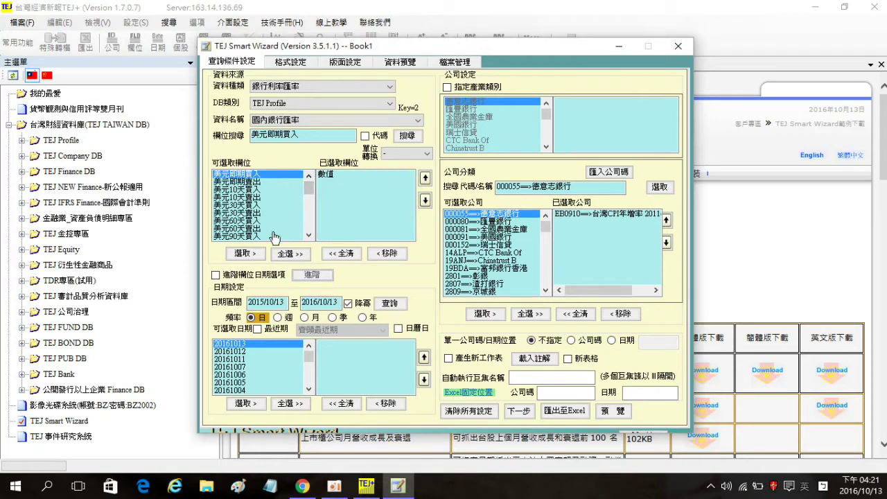
{"action": "left_click", "coordinate": [300, 256]}
- Set the exchange-rate query to yearly frequency with 2015 selected, and add all listed banks to the selected companies
{"action": "left_click", "coordinate": [362, 318]}
{"action": "left_click", "coordinate": [241, 351]}
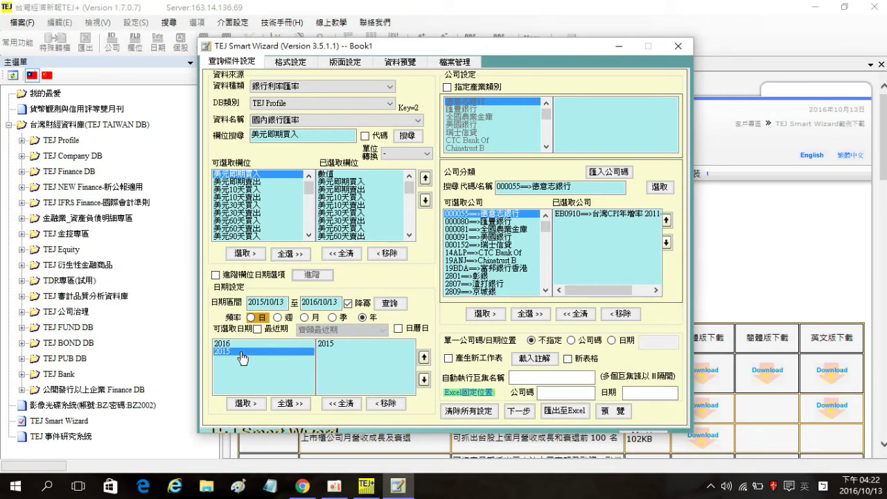
{"action": "left_click", "coordinate": [532, 315]}
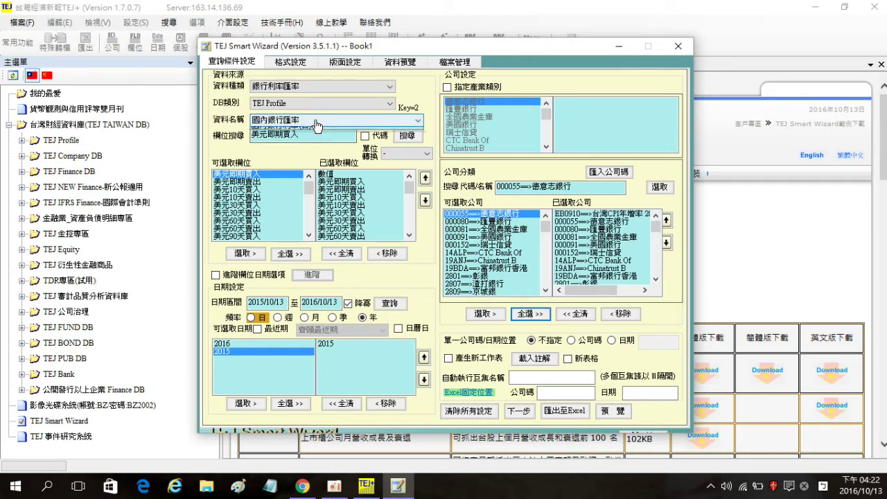
- Change the data name to 國內銀行利率(日) and add all of its interest-rate fields to the selected fields
{"action": "left_click", "coordinate": [319, 121]}
{"action": "left_click", "coordinate": [310, 139]}
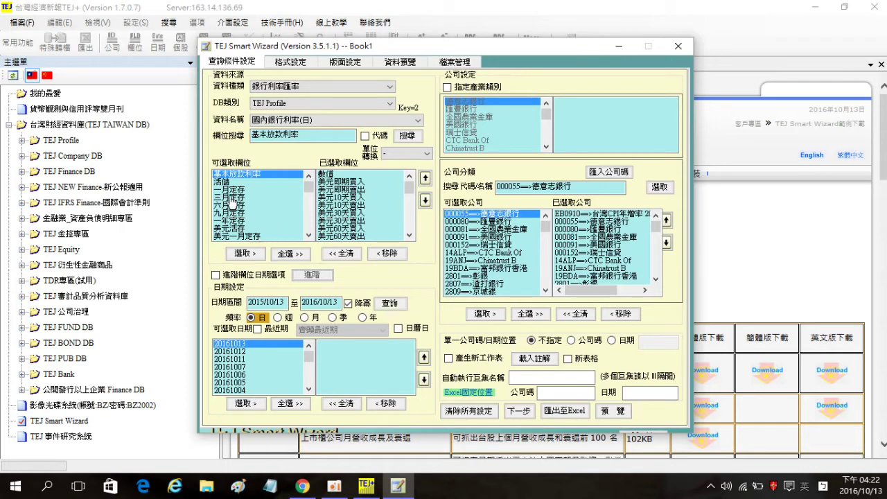
{"action": "left_click", "coordinate": [294, 255]}
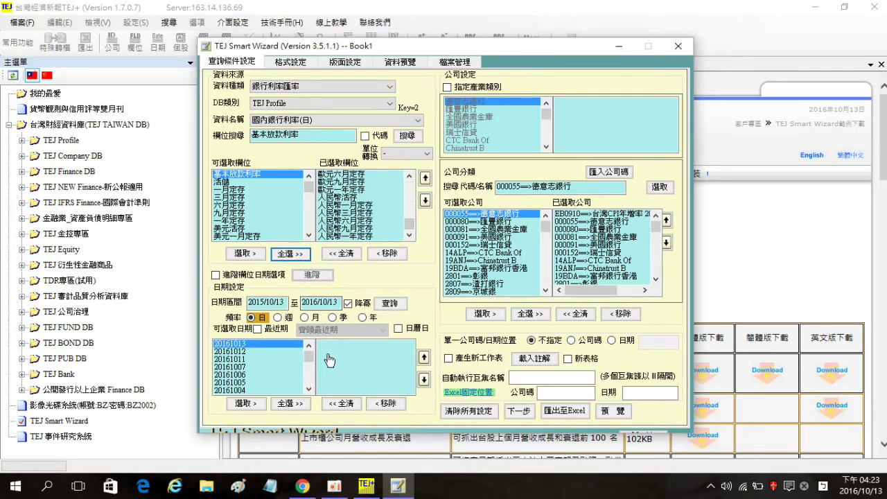
- Set the interest-rate query to yearly frequency with 2015 selected, export it to Excel, and dismiss the Office activation window
{"action": "left_click", "coordinate": [362, 317]}
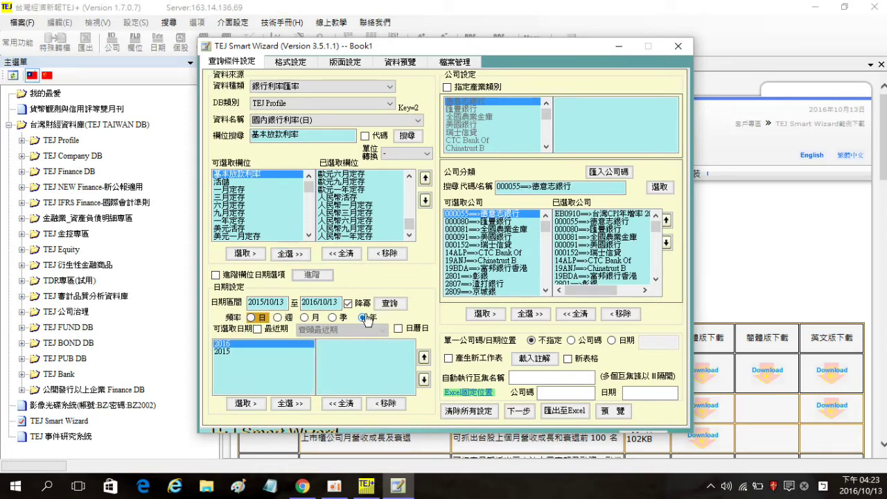
{"action": "left_click", "coordinate": [231, 353]}
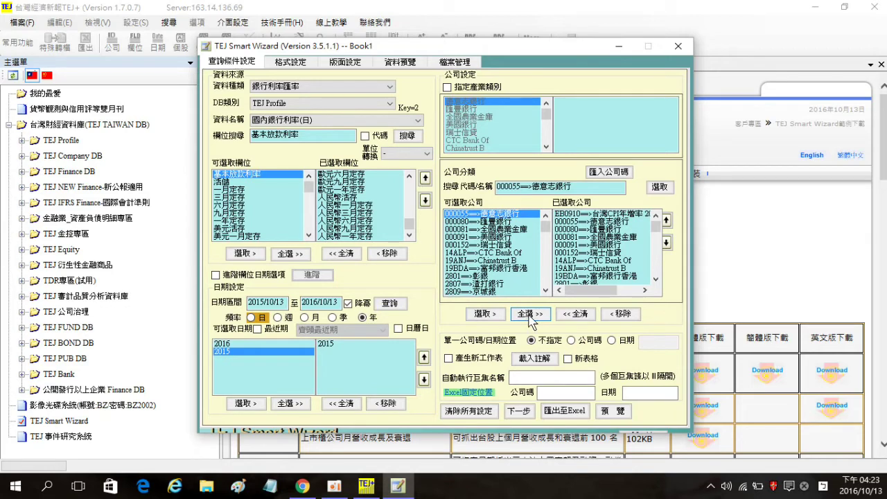
{"action": "left_click", "coordinate": [575, 412]}
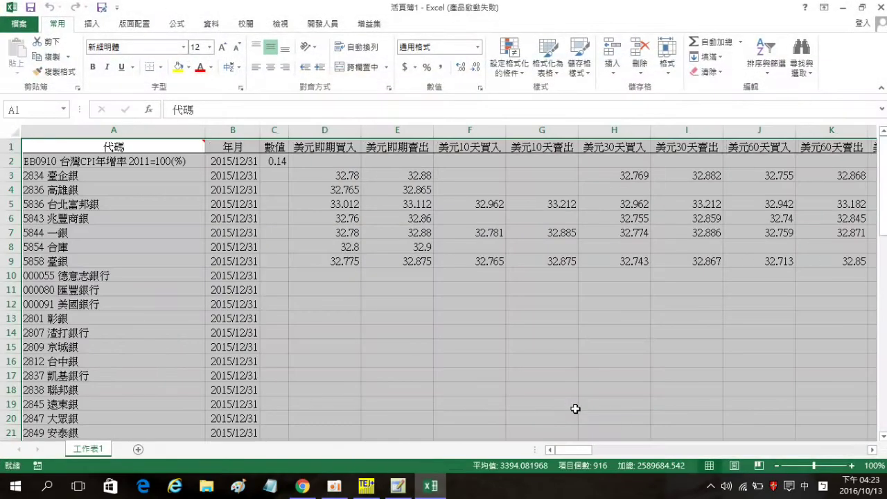
{"action": "left_click", "coordinate": [597, 384]}
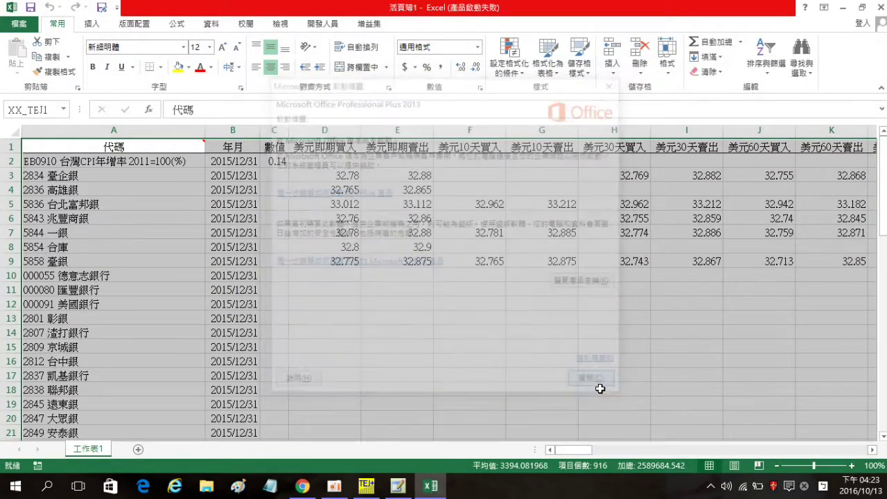
- Examine the exported CPI growth row and the exchange-rate and interest-rate columns from column D onward
{"action": "left_click", "coordinate": [6, 160]}
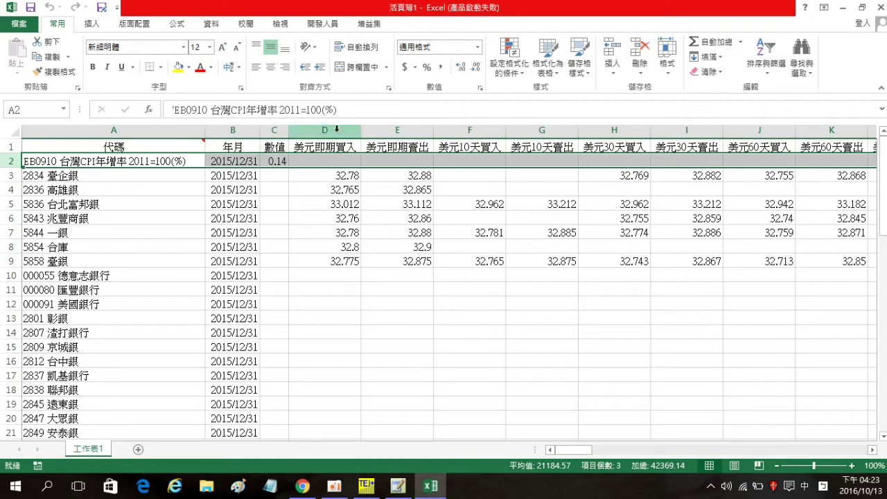
{"action": "left_click", "coordinate": [315, 131]}
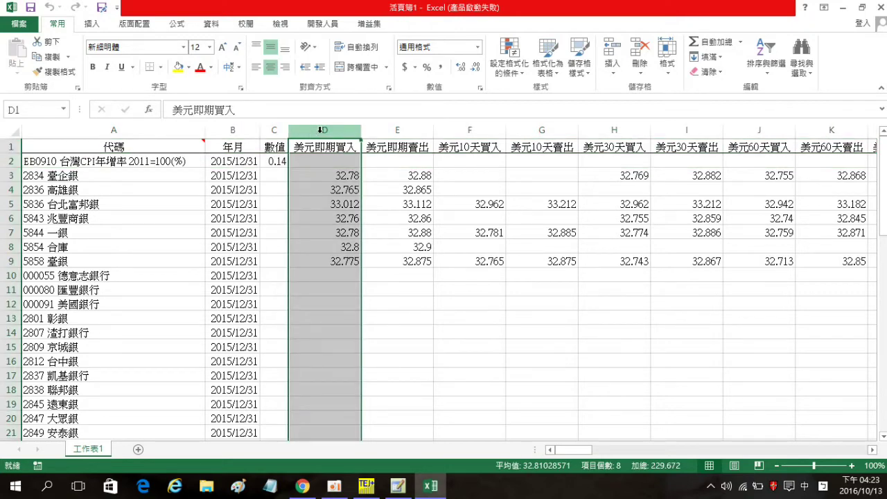
{"action": "key", "text": "ctrl+shift+Right"}
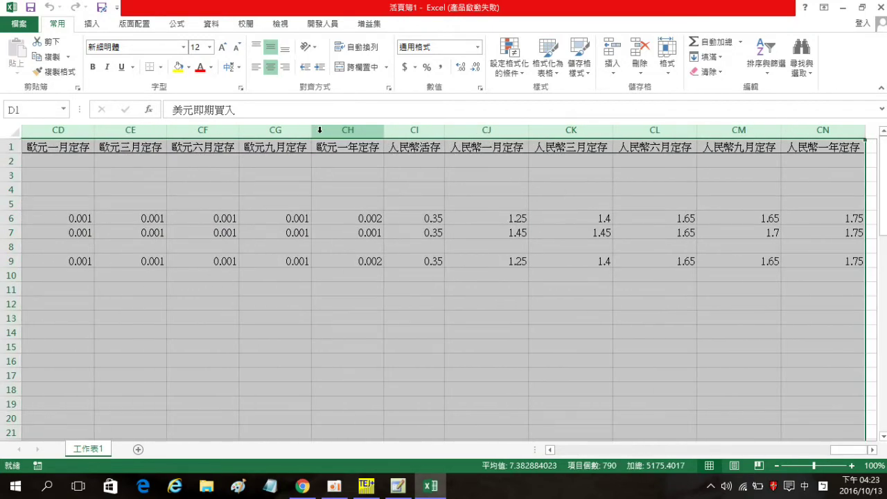
{"action": "left_click_drag", "start_coordinate": [848, 451], "coordinate": [820, 456]}
{"action": "left_click_drag", "start_coordinate": [842, 456], "coordinate": [684, 438]}
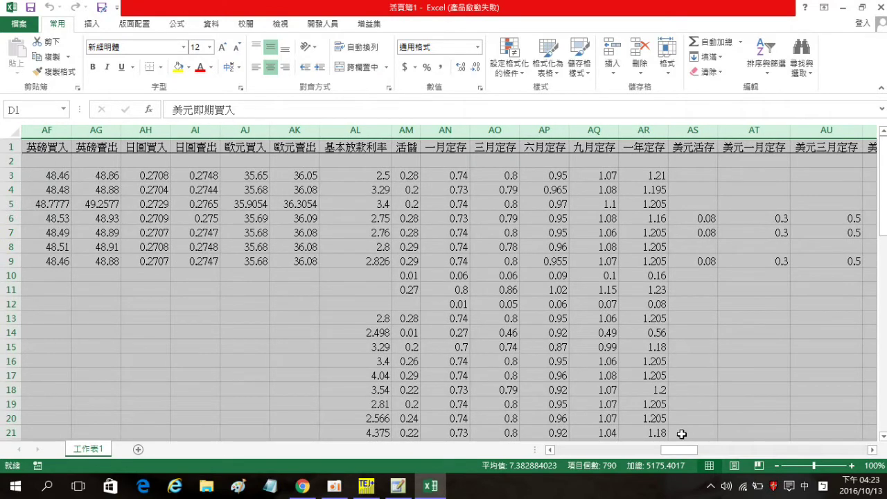
- Save the exported workbook as 通膨率匯率利率 and close it
{"action": "left_click", "coordinate": [31, 8]}
{"action": "left_click", "coordinate": [345, 316]}
{"action": "type", "text": "適勝率匯率利率"}
{"action": "key", "text": "Return"}
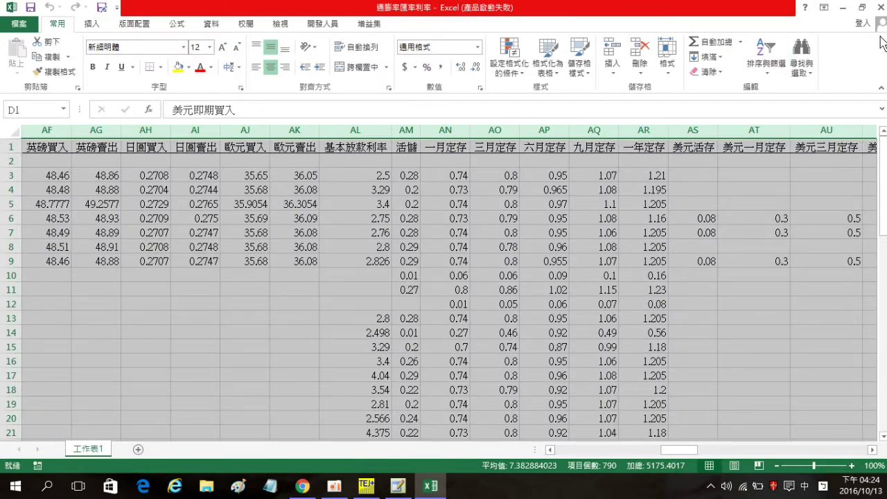
{"action": "left_click", "coordinate": [881, 7]}
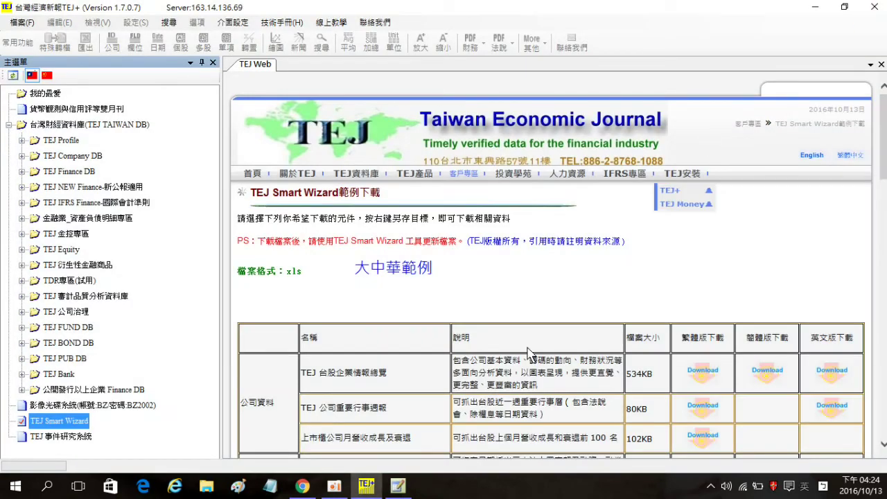
- Return to TEJ Smart Wizard and clear all selected fields and all selected companies
{"action": "left_click", "coordinate": [405, 492]}
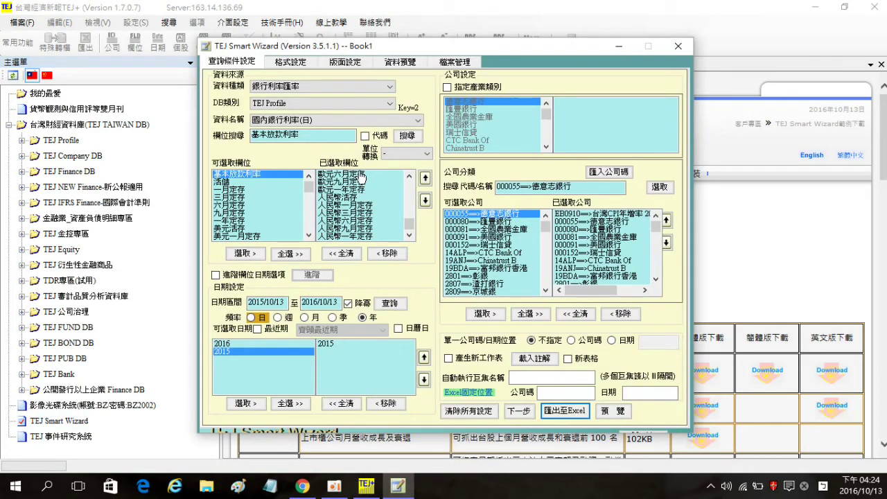
{"action": "left_click", "coordinate": [341, 253]}
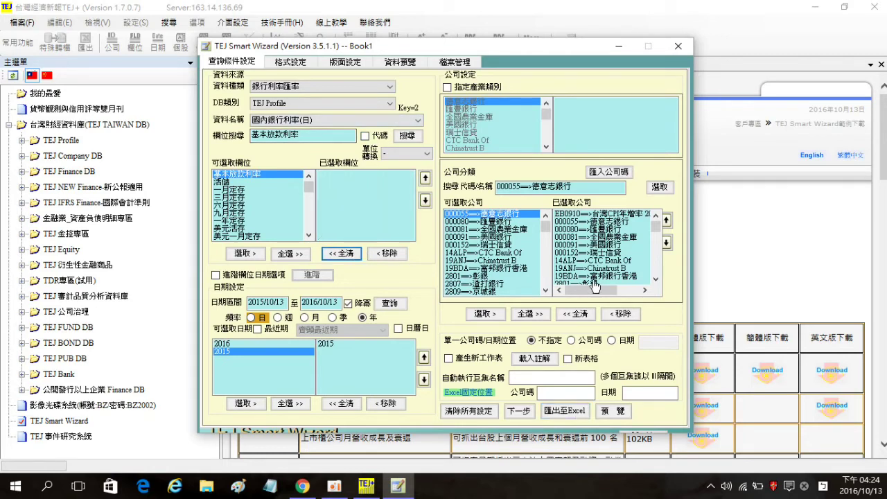
{"action": "left_click", "coordinate": [583, 317]}
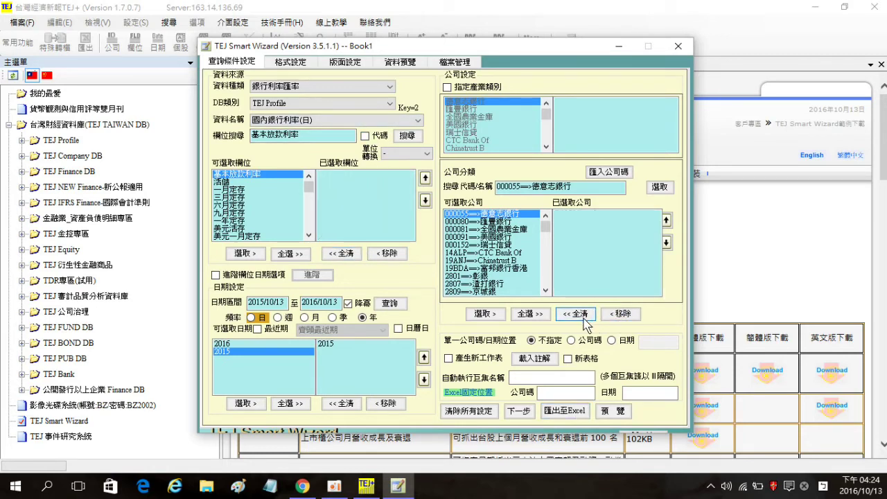
- Set the data type to 上市+上櫃 and the database to TEJ Equity, and add the 未調整收盤價(元) field to the query
{"action": "left_click", "coordinate": [302, 88]}
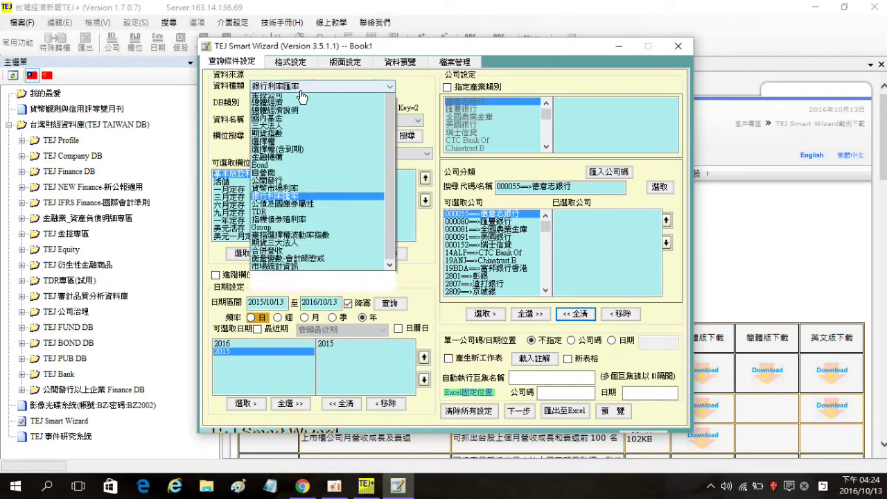
{"action": "scroll", "coordinate": [303, 99], "scroll_direction": "up", "scroll_amount": 2}
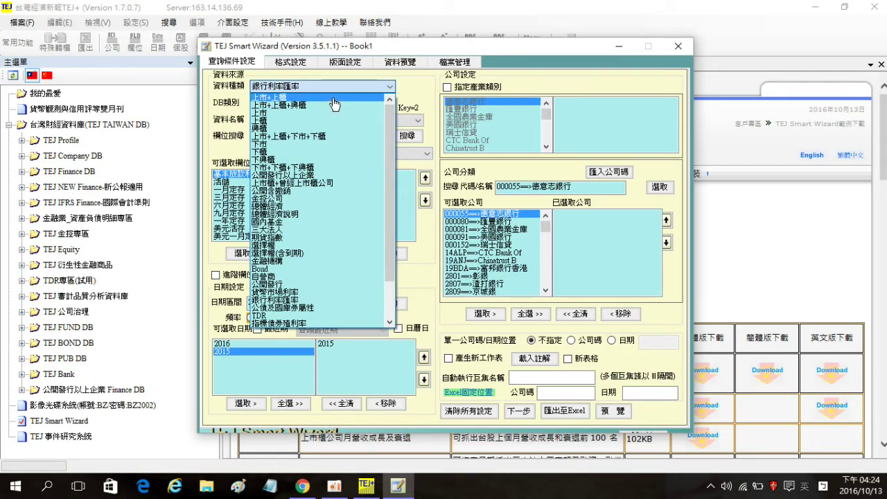
{"action": "left_click", "coordinate": [334, 98]}
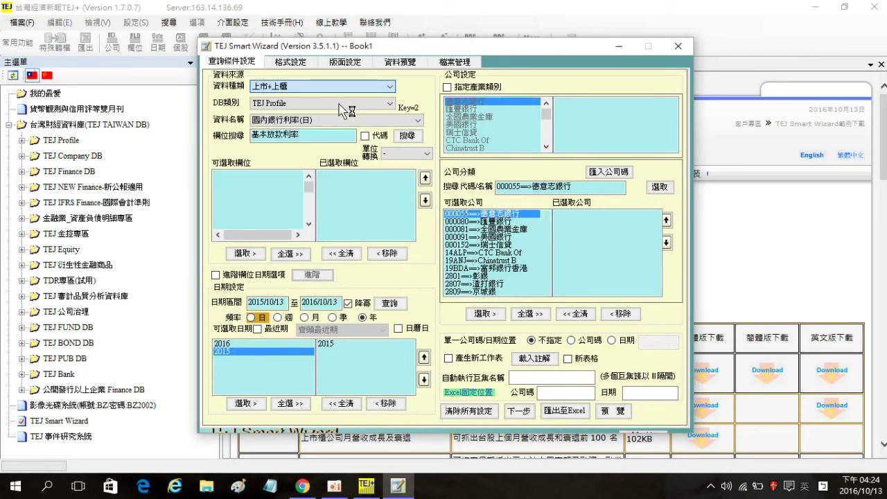
{"action": "left_click", "coordinate": [343, 104]}
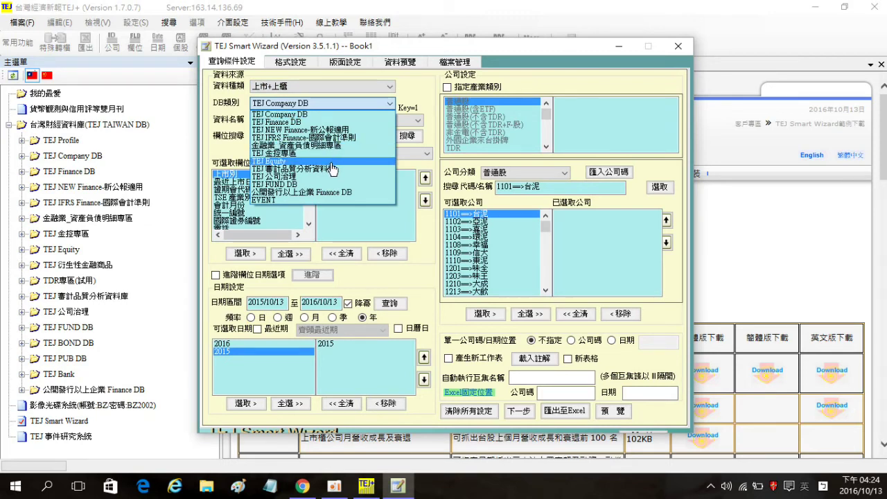
{"action": "left_click", "coordinate": [332, 168]}
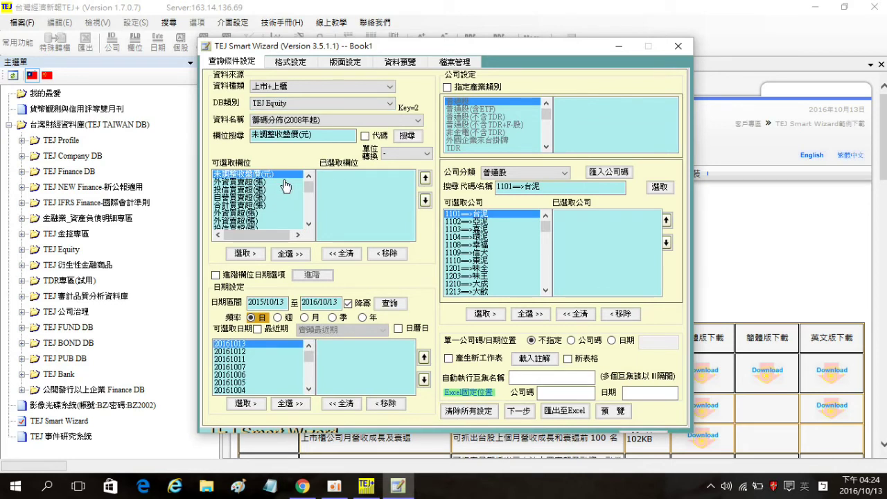
{"action": "double_click", "coordinate": [234, 175]}
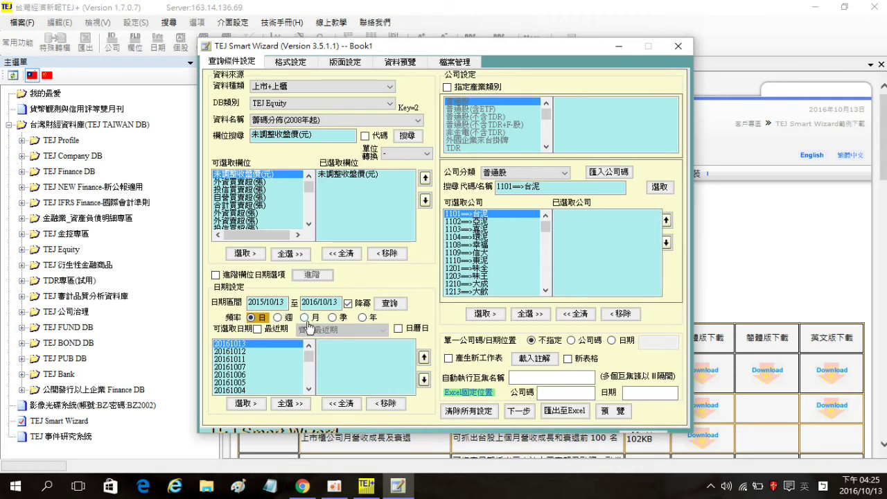
- Set the query frequency to yearly and replace the selected year 2016 with 2015
{"action": "left_click", "coordinate": [363, 319]}
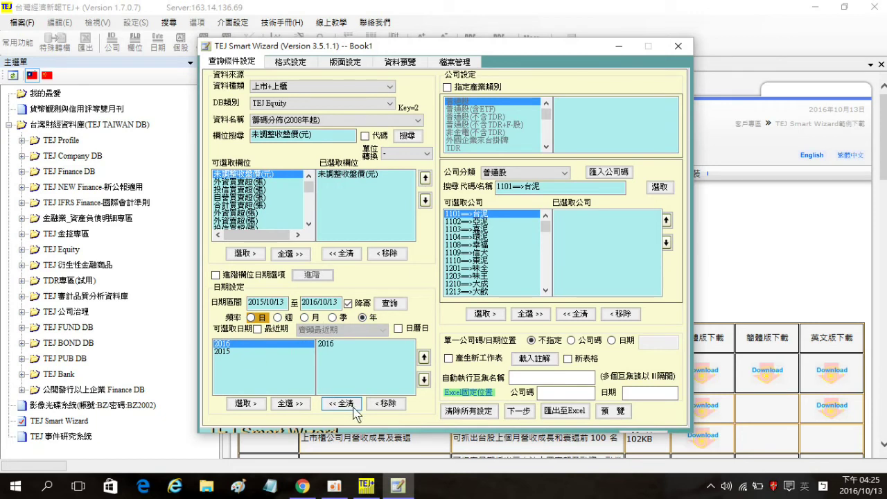
{"action": "left_click", "coordinate": [347, 344]}
{"action": "left_click", "coordinate": [385, 403]}
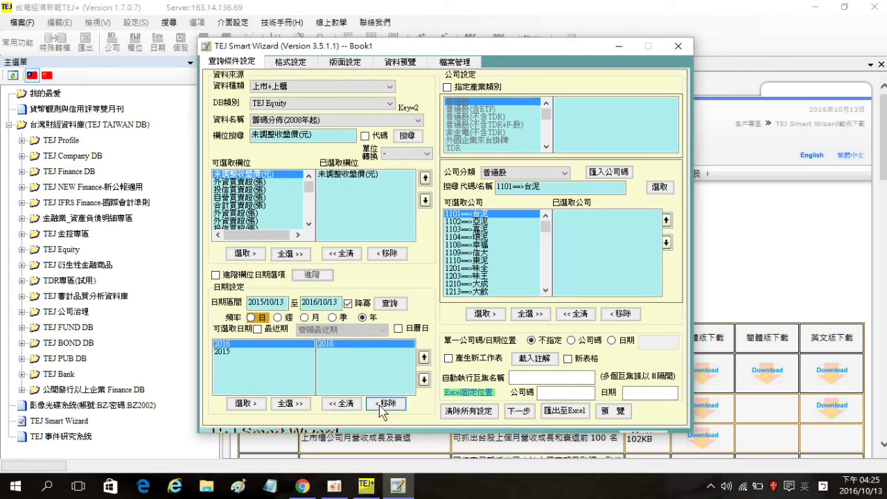
{"action": "left_click", "coordinate": [237, 352]}
{"action": "double_click", "coordinate": [236, 352]}
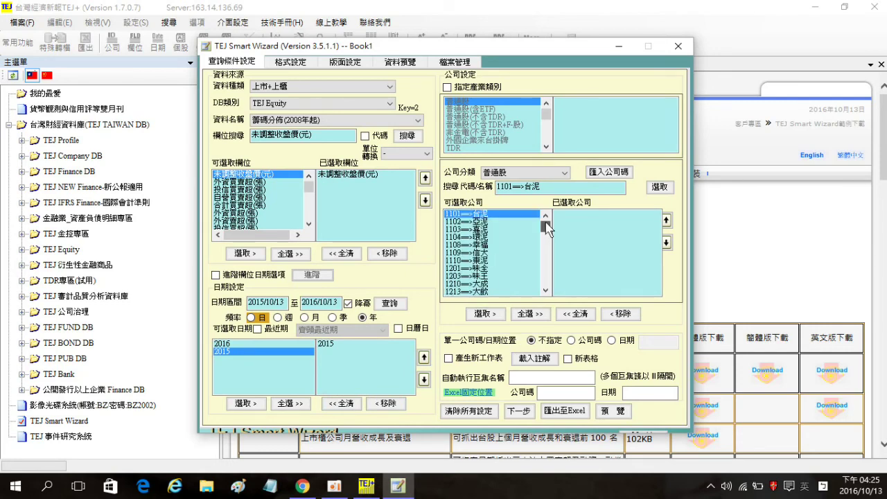
- Add all available companies to the query and export the closing-price data to Excel
{"action": "left_click", "coordinate": [530, 314]}
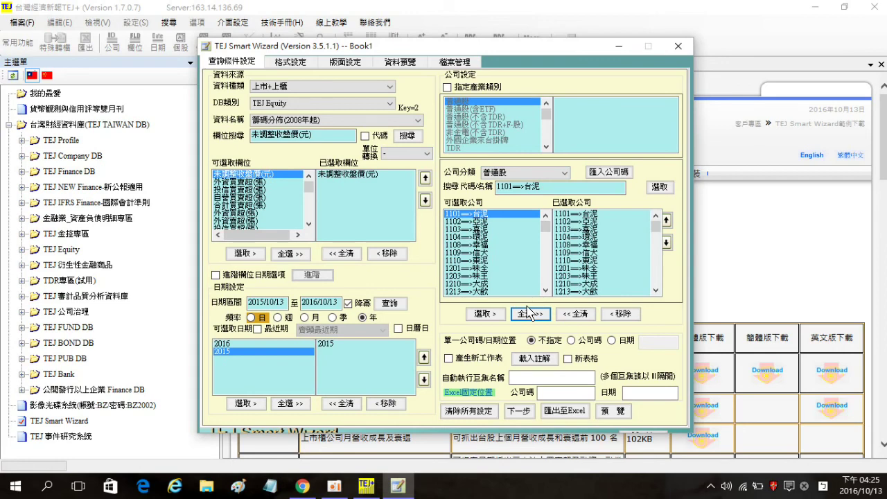
{"action": "left_click", "coordinate": [564, 411]}
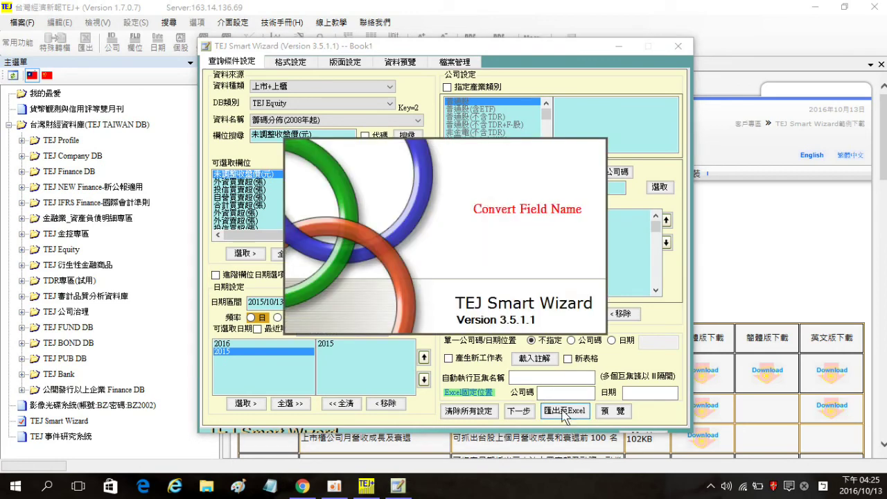